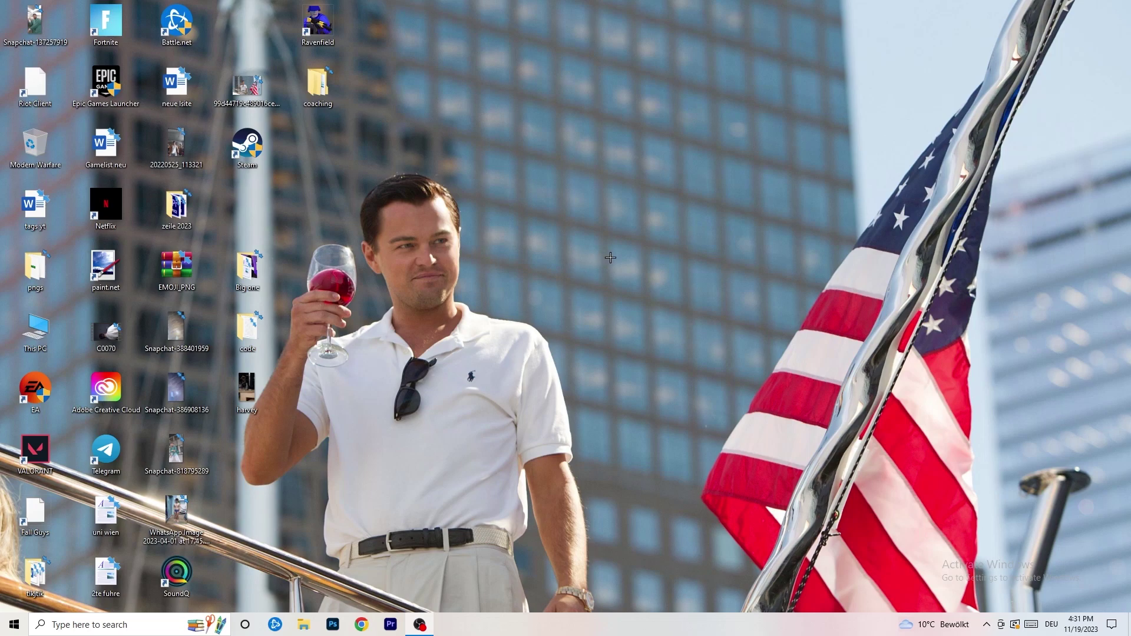
# Launch NVIDIA Control Panel from the desktop's right-click menu.
pyautogui.rightClick(607, 210)
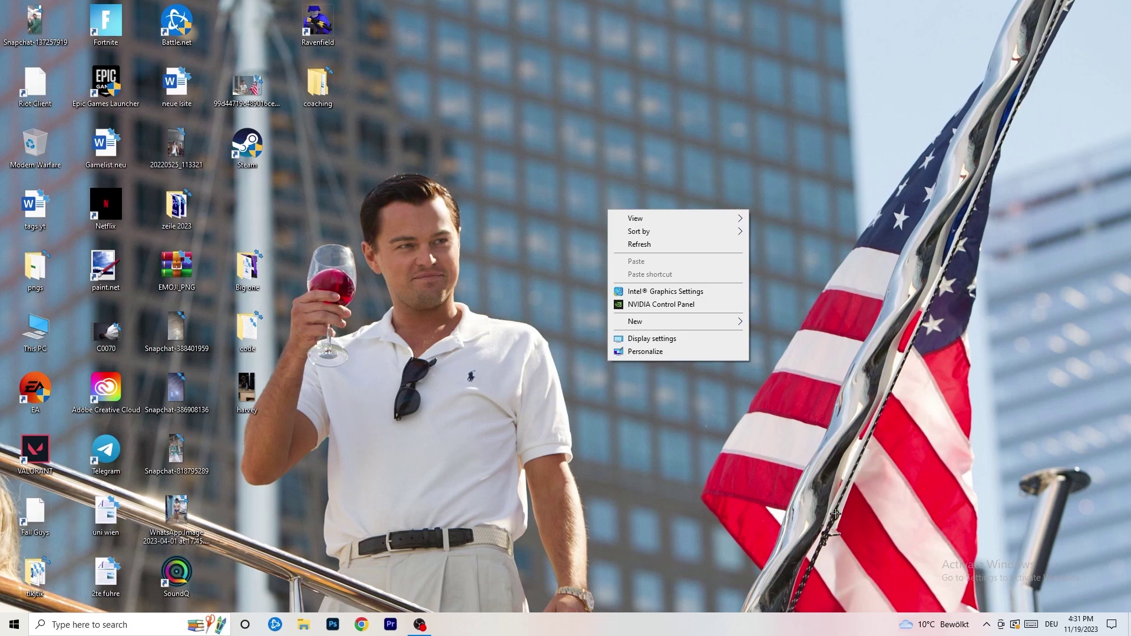
pyautogui.click(646, 304)
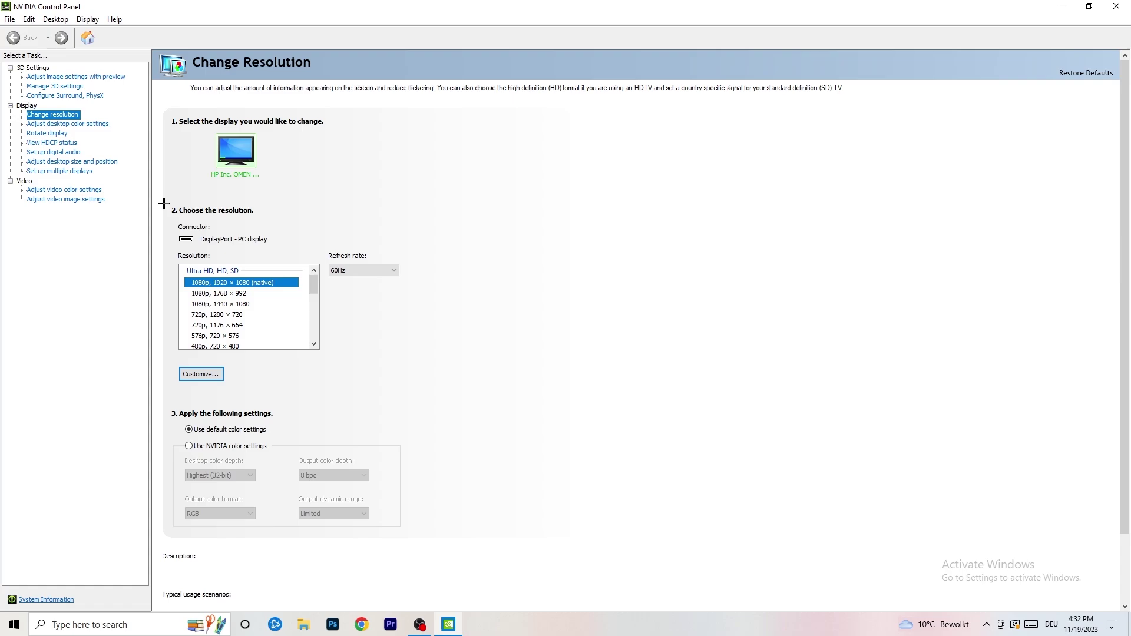
# Start a custom resolution of 1440 horizontal pixels by 1040 vertical lines.
pyautogui.click(211, 374)
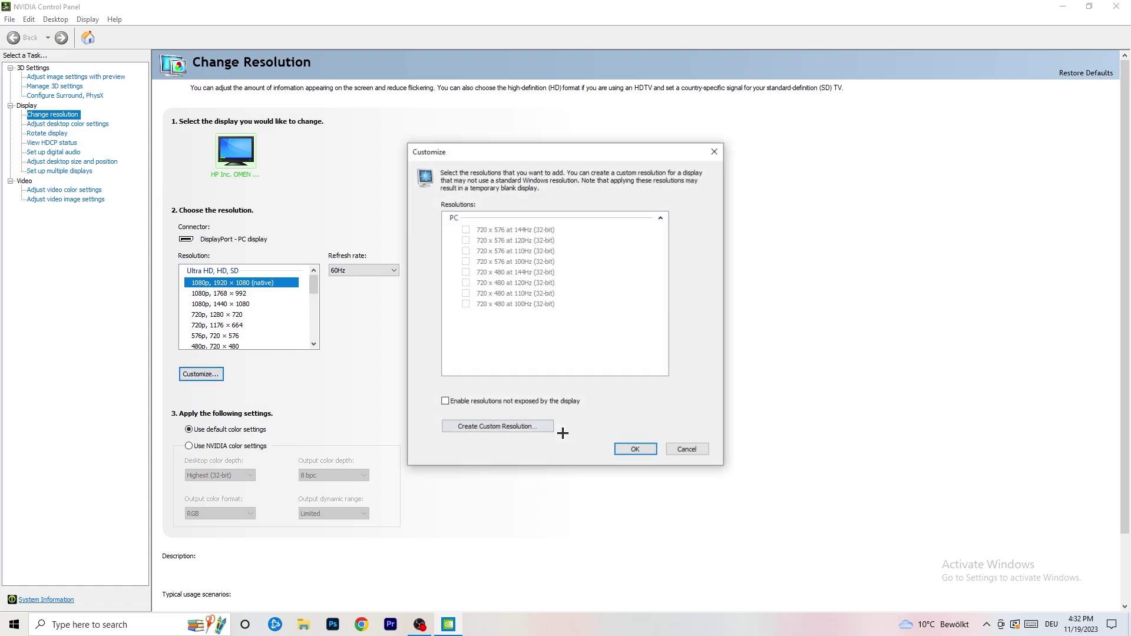
pyautogui.click(519, 426)
pyautogui.click(514, 425)
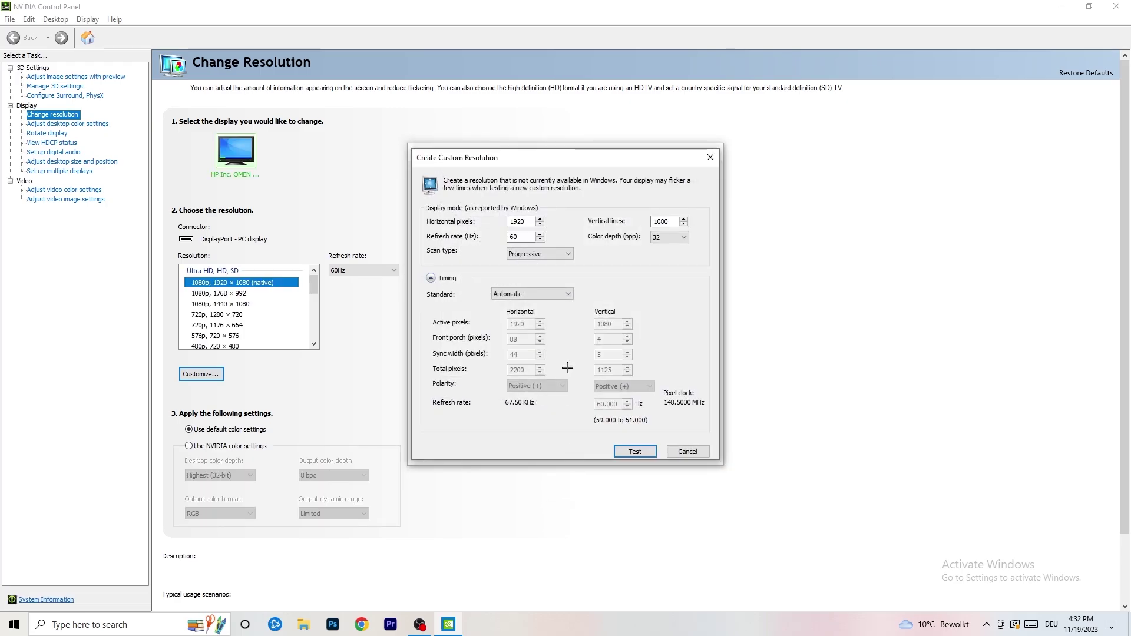
pyautogui.doubleClick(516, 222)
pyautogui.write('1440')
pyautogui.doubleClick(665, 223)
pyautogui.write('1040')
pyautogui.click(536, 254)
# Set the timing standard to CVT reduced blank, then discard the custom resolution without testing.
pyautogui.click(613, 254)
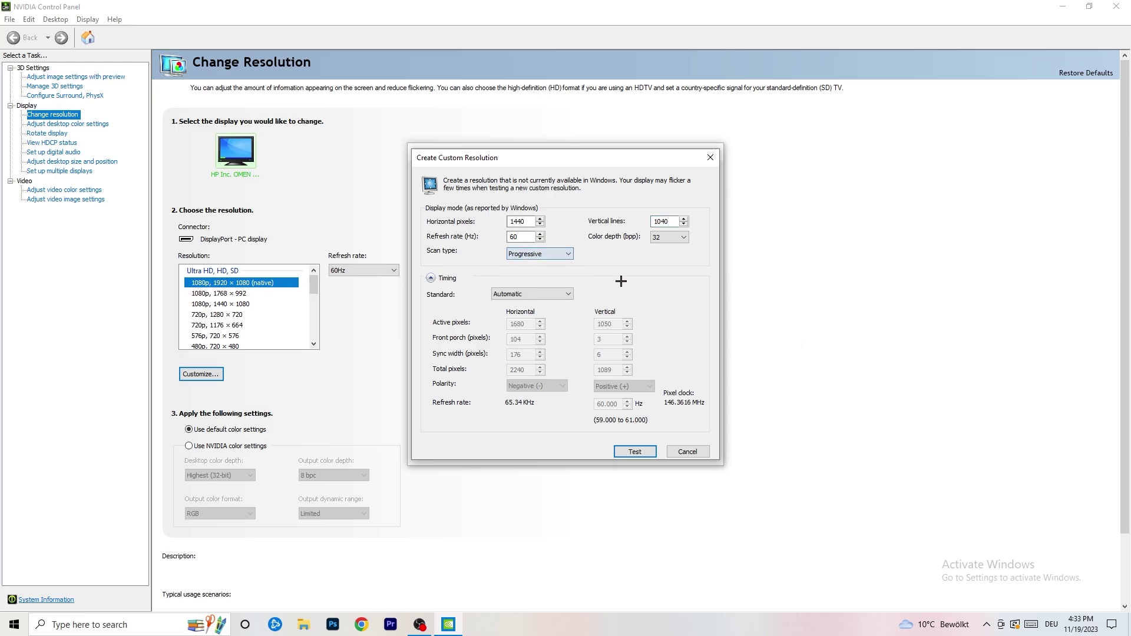
pyautogui.click(546, 295)
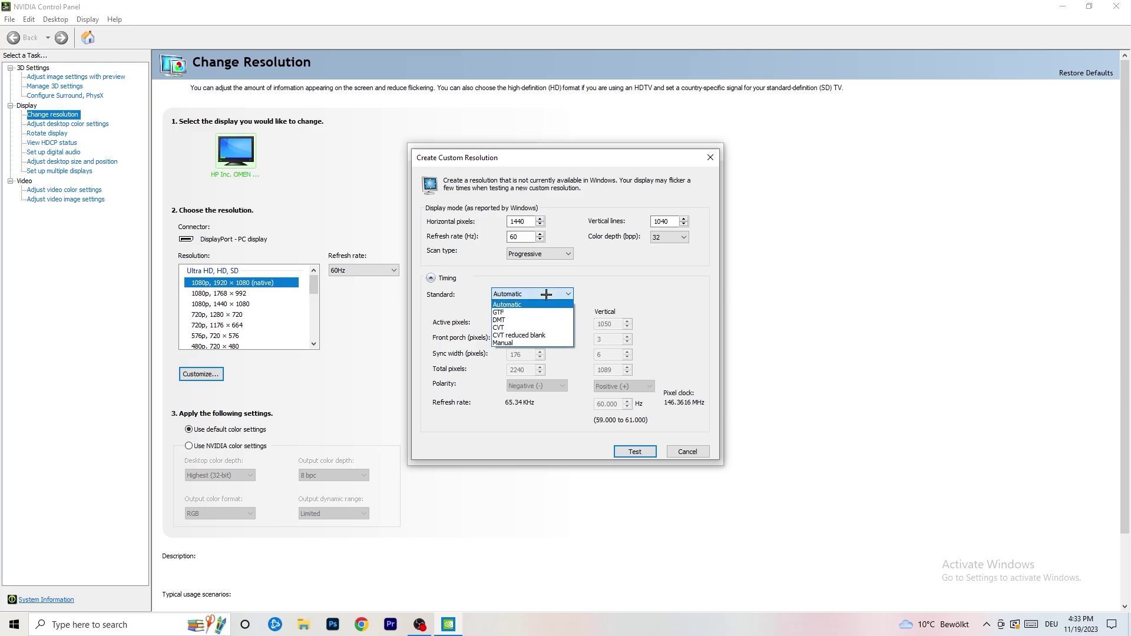
pyautogui.click(623, 302)
pyautogui.click(530, 295)
pyautogui.click(631, 396)
pyautogui.click(529, 295)
pyautogui.click(531, 330)
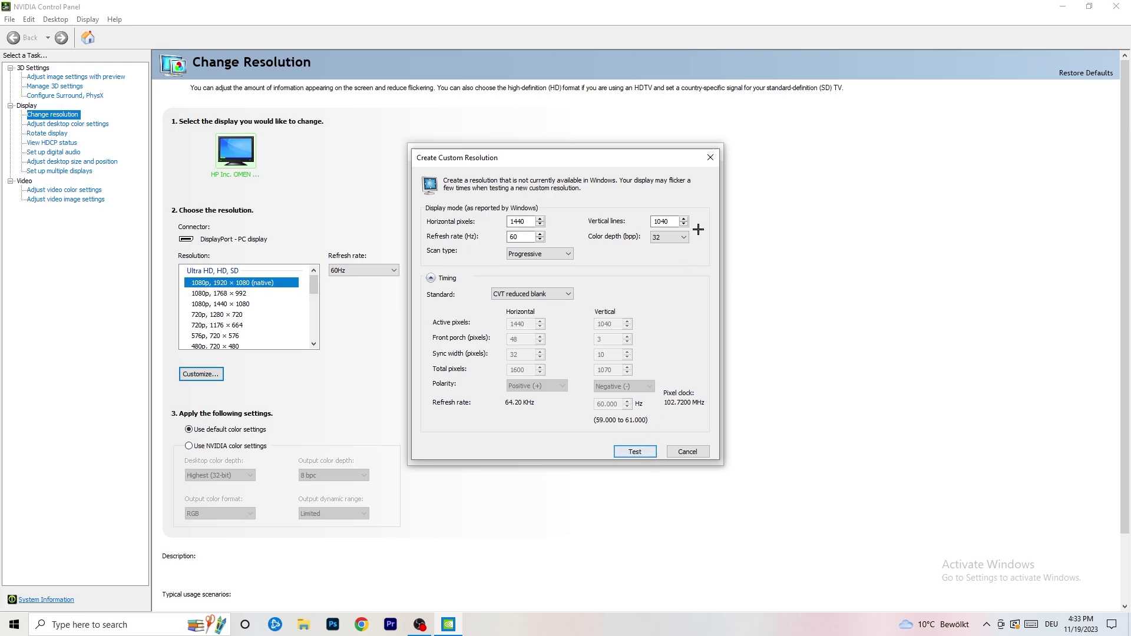
pyautogui.click(713, 154)
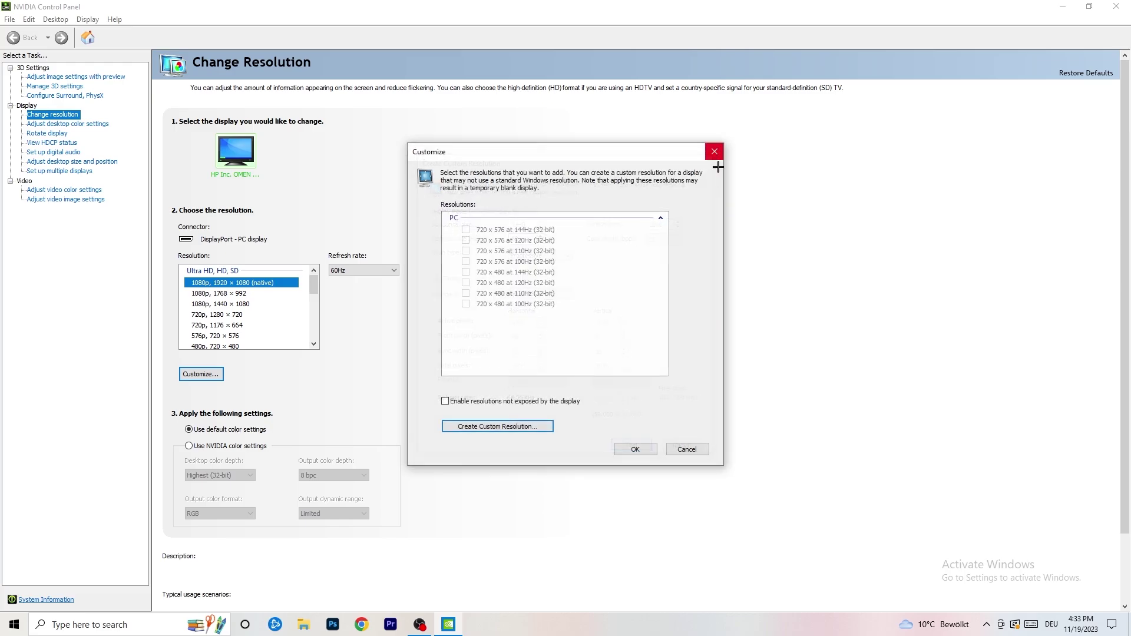
# Close the Customize dialog and NVIDIA Control Panel, then bring up the Start menu.
pyautogui.click(715, 153)
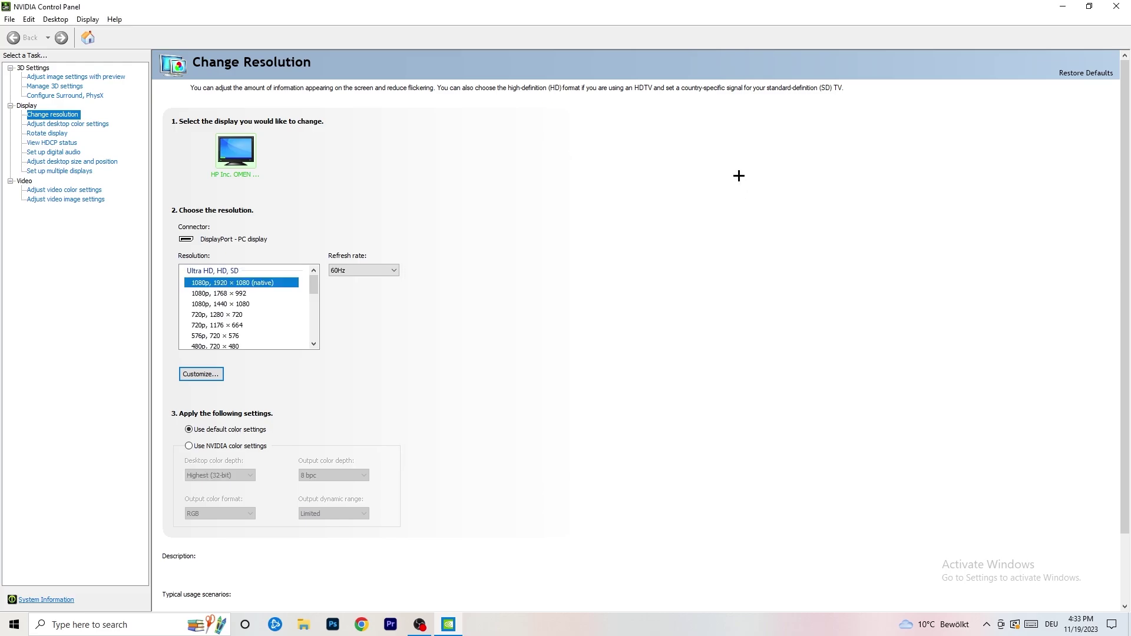
pyautogui.click(1116, 6)
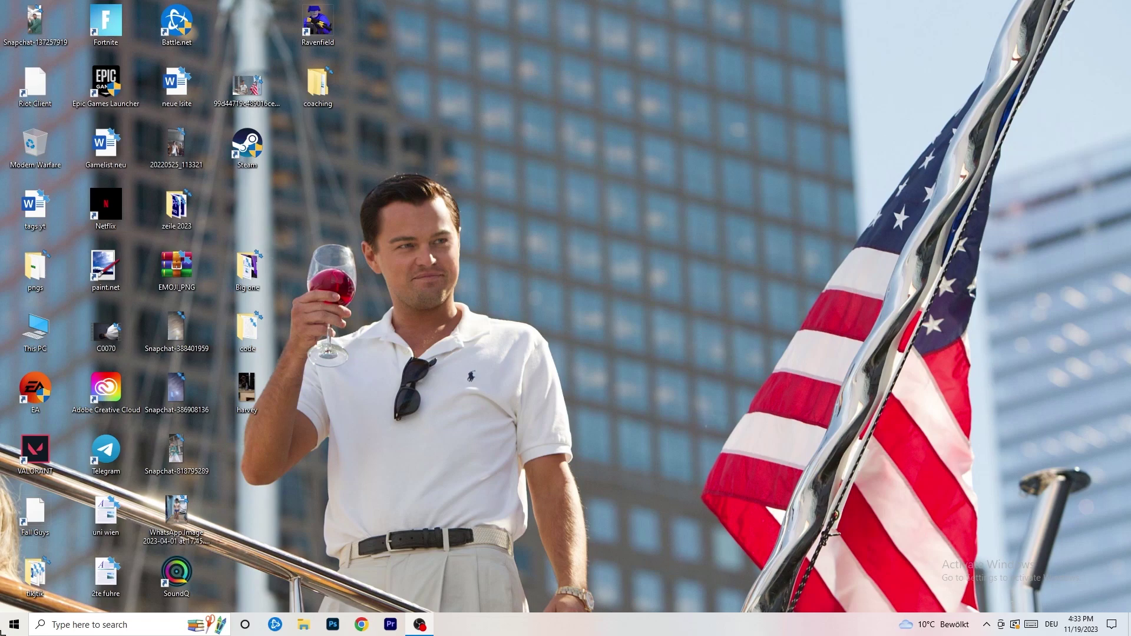
pyautogui.click(14, 625)
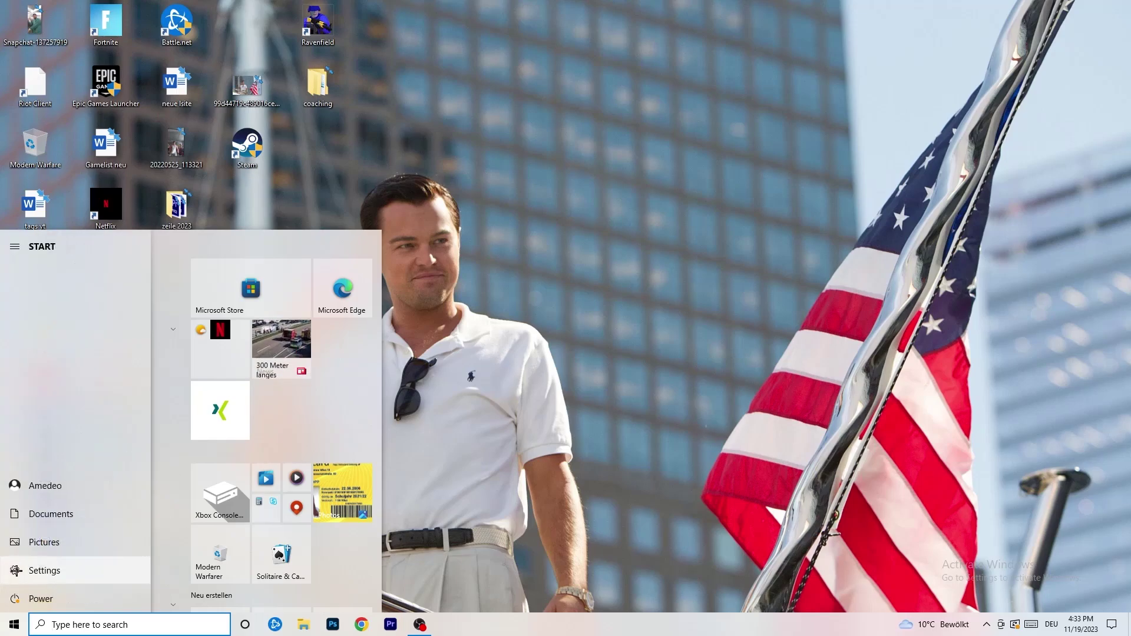
# In Settings > Display, confirm 1920 × 1080 resolution and 100% scale, then go Home.
pyautogui.click(15, 570)
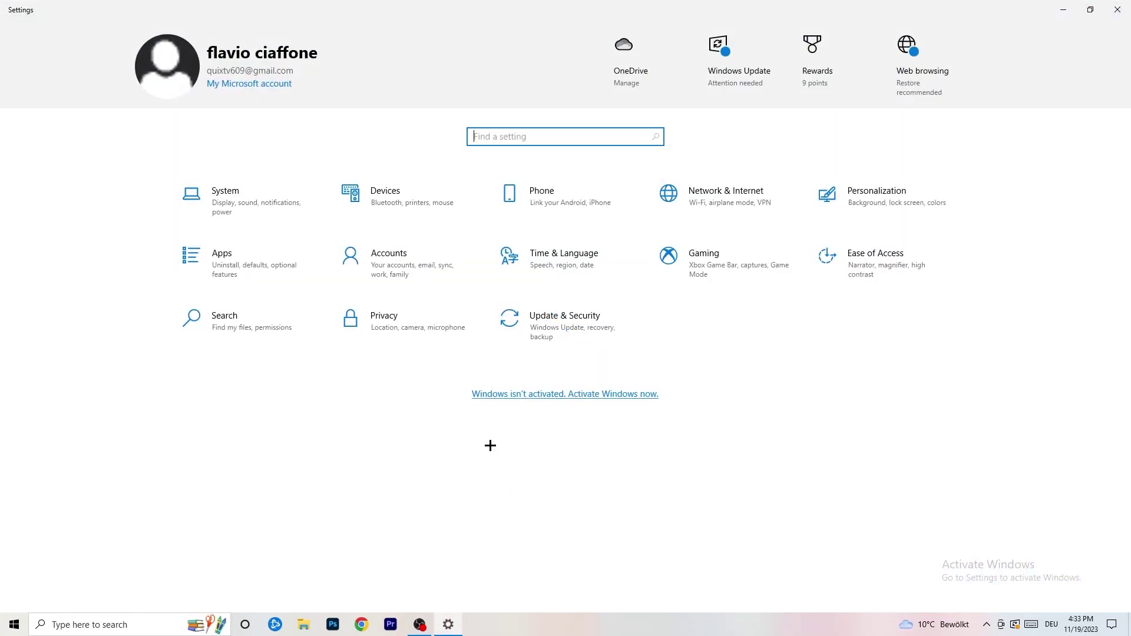
pyautogui.click(246, 219)
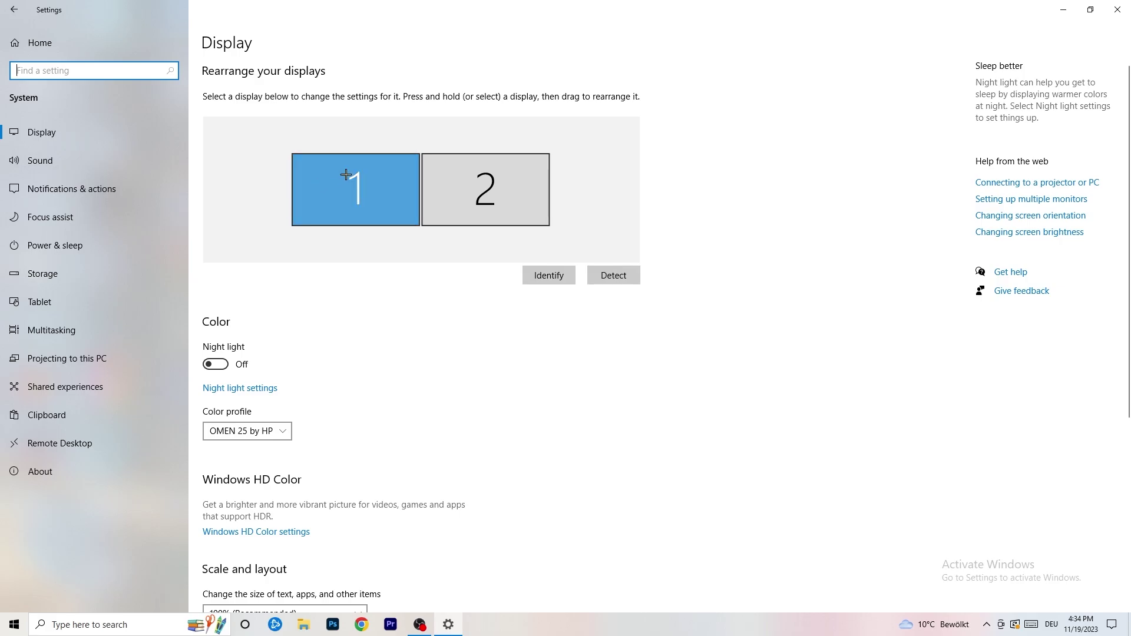
pyautogui.scroll(-5, 368, 273)
pyautogui.moveTo(265, 156); pyautogui.dragTo(341, 282)
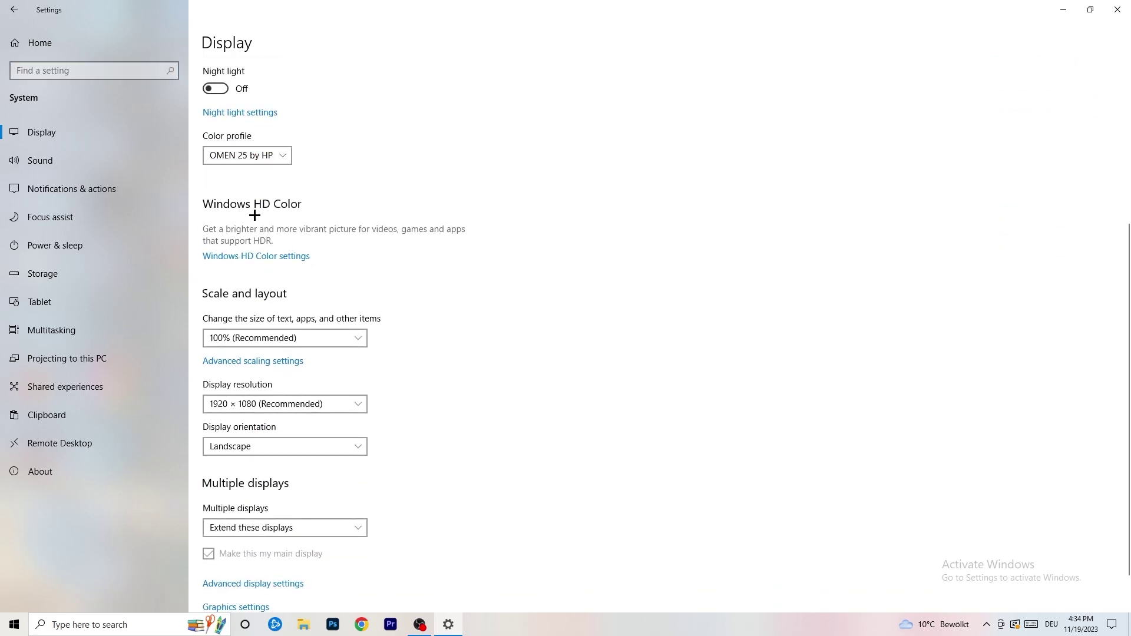
pyautogui.scroll(-1, 283, 254)
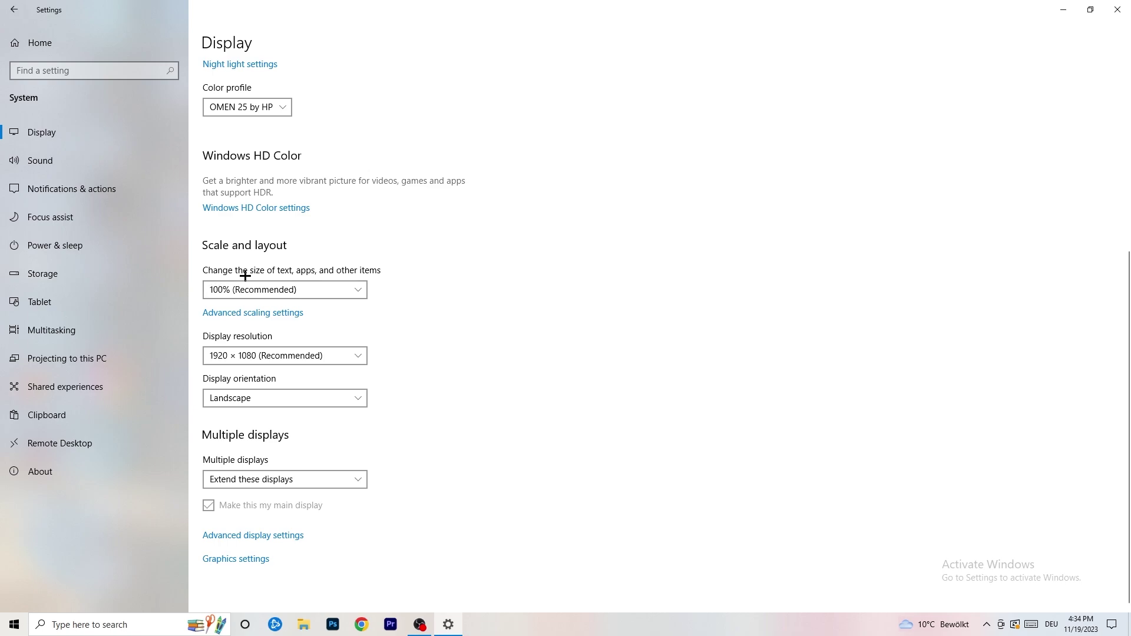
pyautogui.click(364, 289)
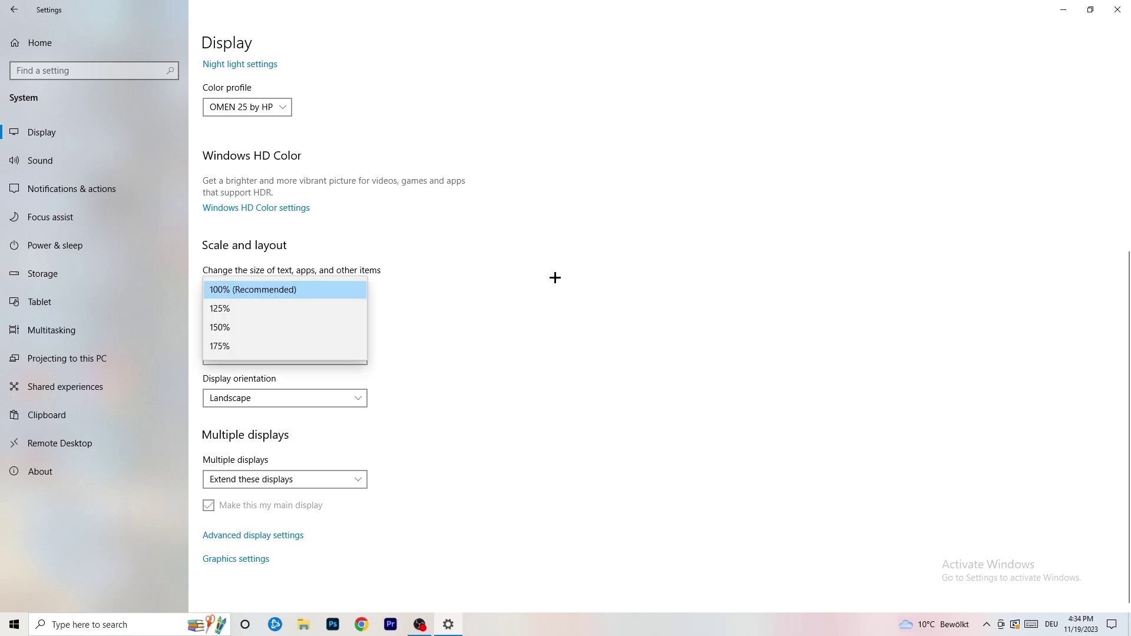
pyautogui.click(555, 276)
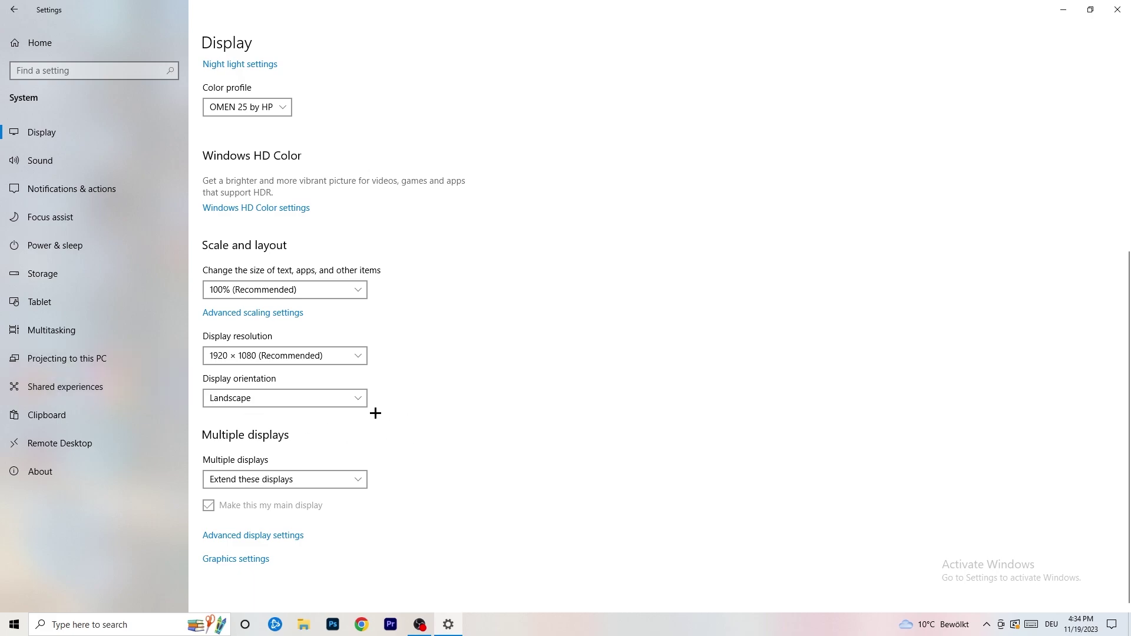
pyautogui.click(13, 9)
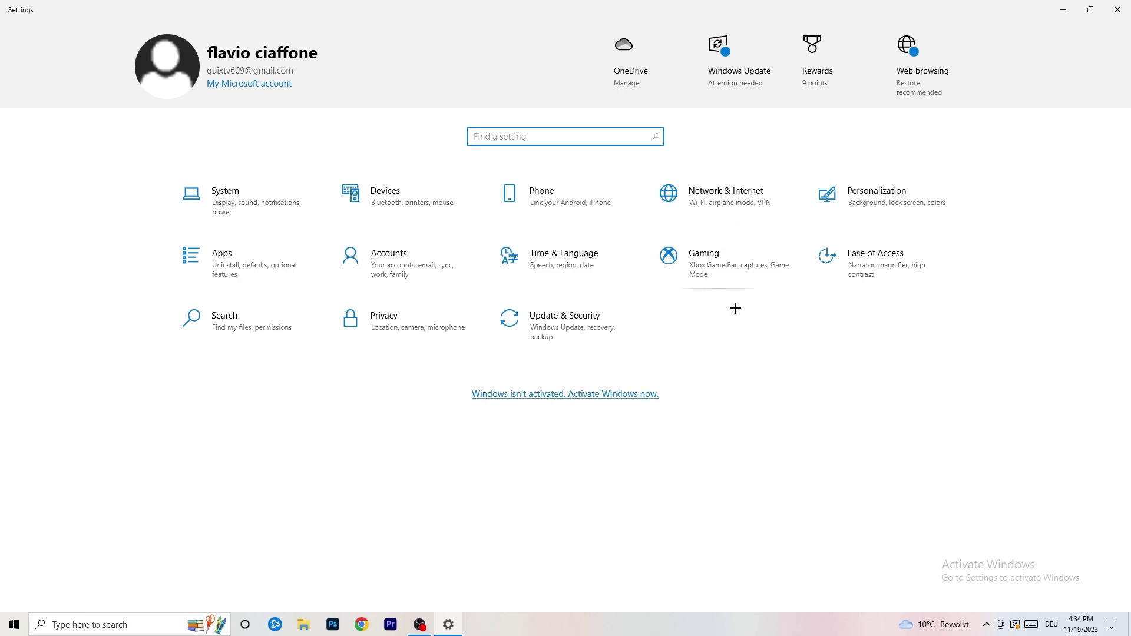
# Check that Game Mode is On under Gaming, then close Settings.
pyautogui.click(725, 260)
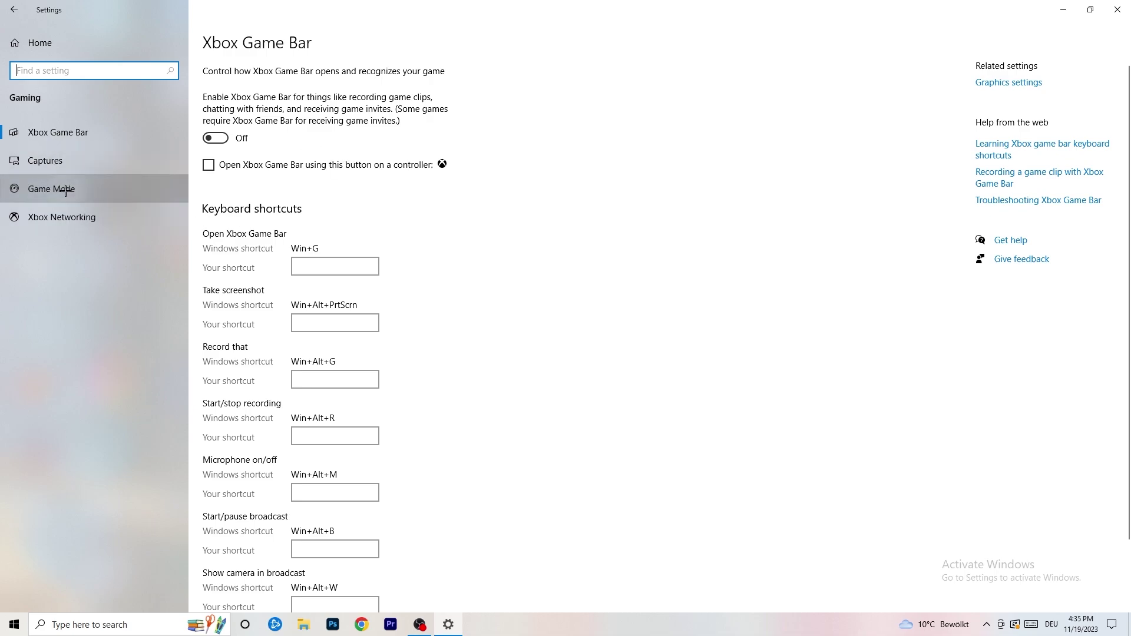
pyautogui.click(109, 188)
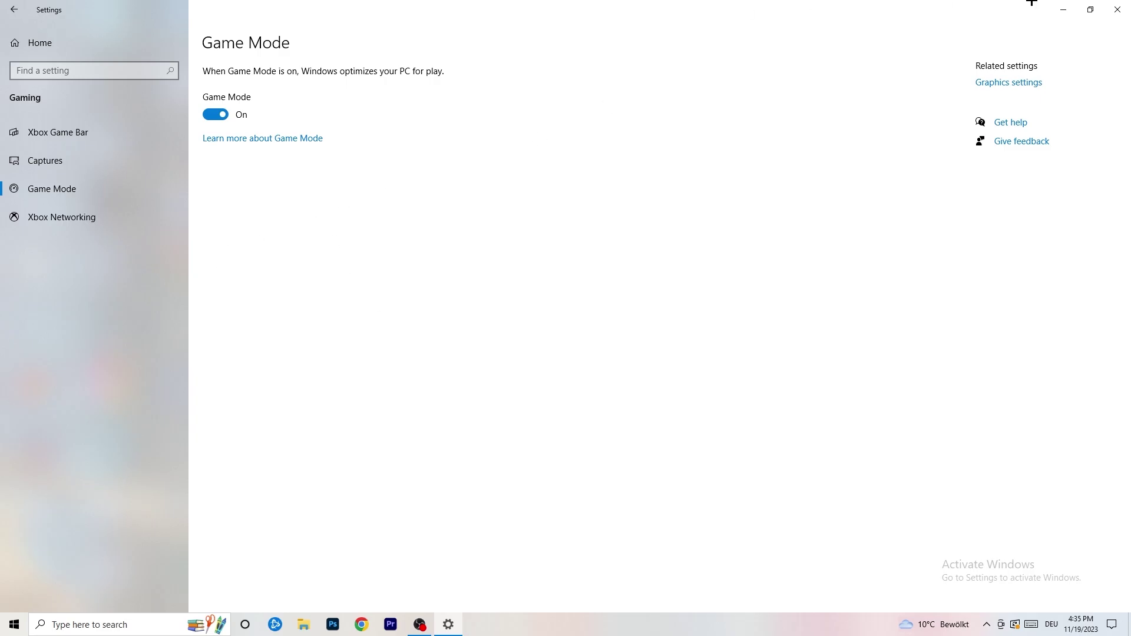
pyautogui.click(1118, 10)
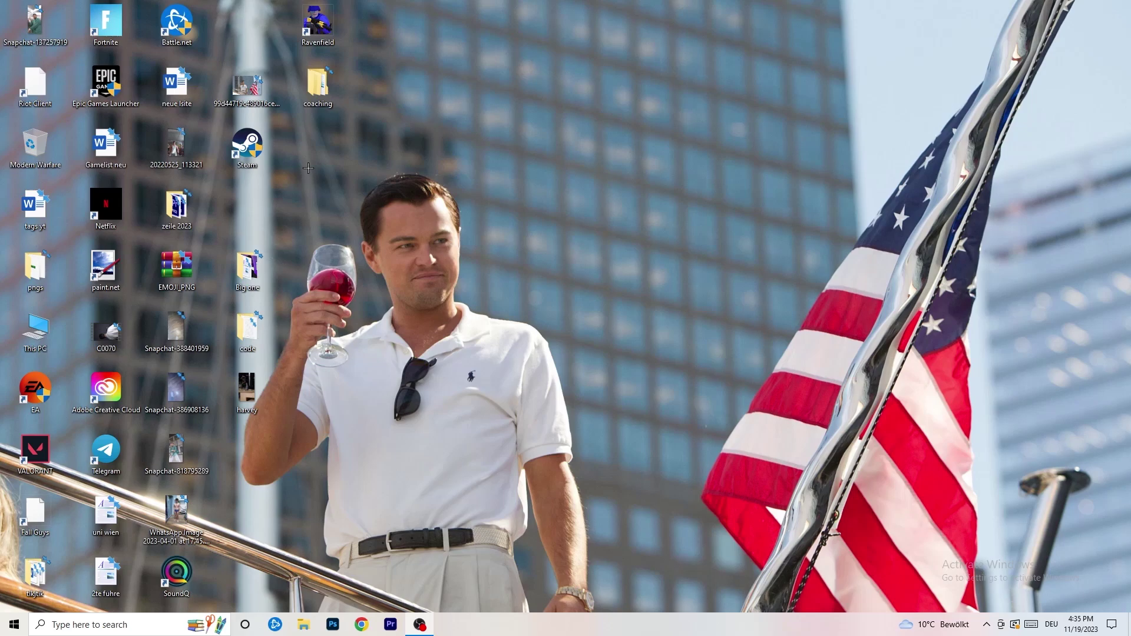
# Move the Steam shortcut to the middle of the desktop and bring up its Properties.
pyautogui.moveTo(253, 144); pyautogui.dragTo(607, 205)
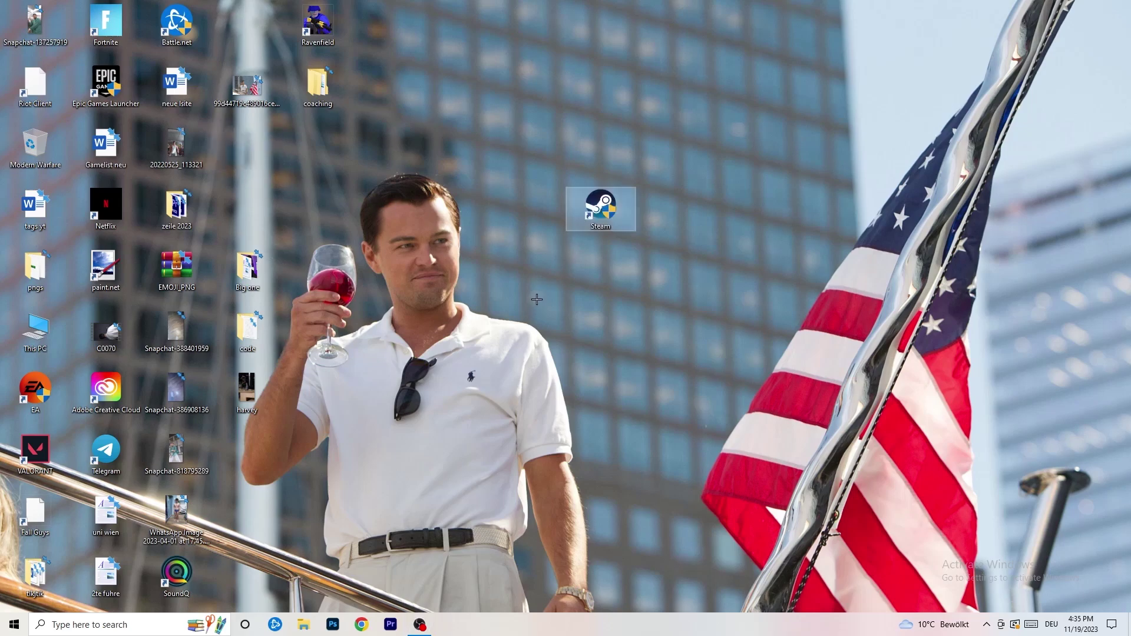
pyautogui.rightClick(607, 206)
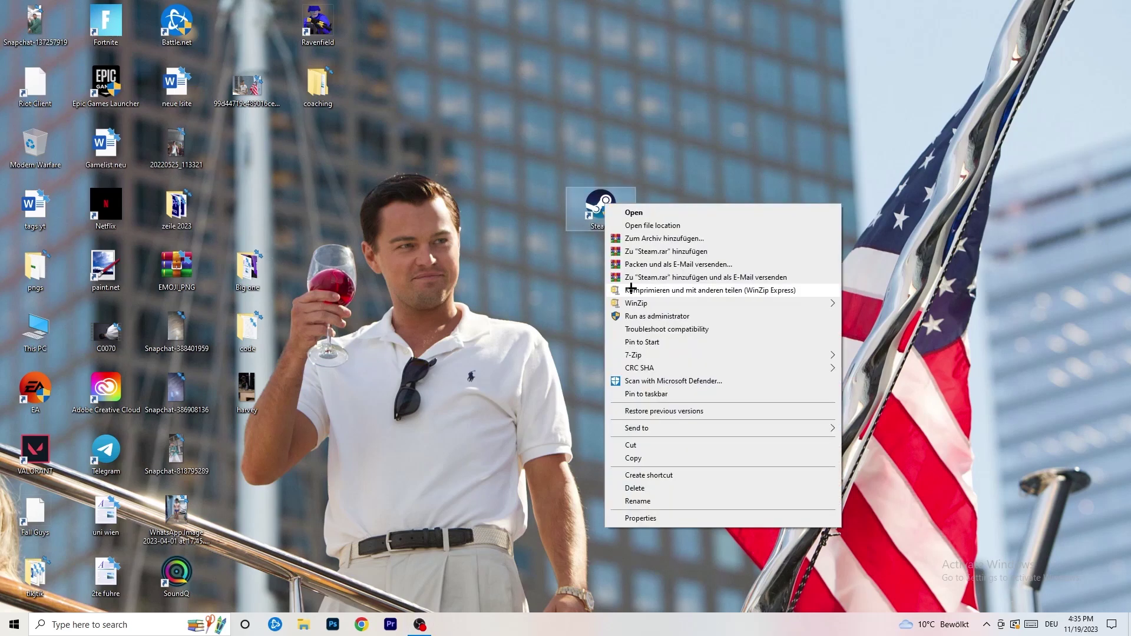
pyautogui.click(680, 519)
pyautogui.moveTo(668, 212); pyautogui.dragTo(482, 111)
# Keep Windows 8 as Steam's compatibility mode and close Properties.
pyautogui.click(606, 142)
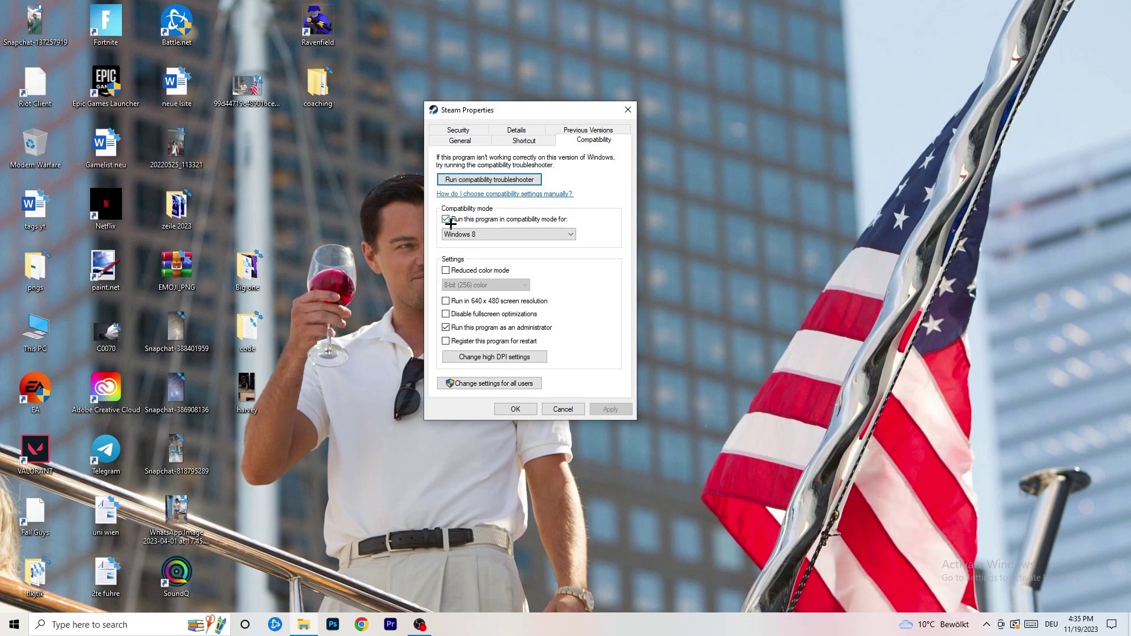
pyautogui.click(531, 234)
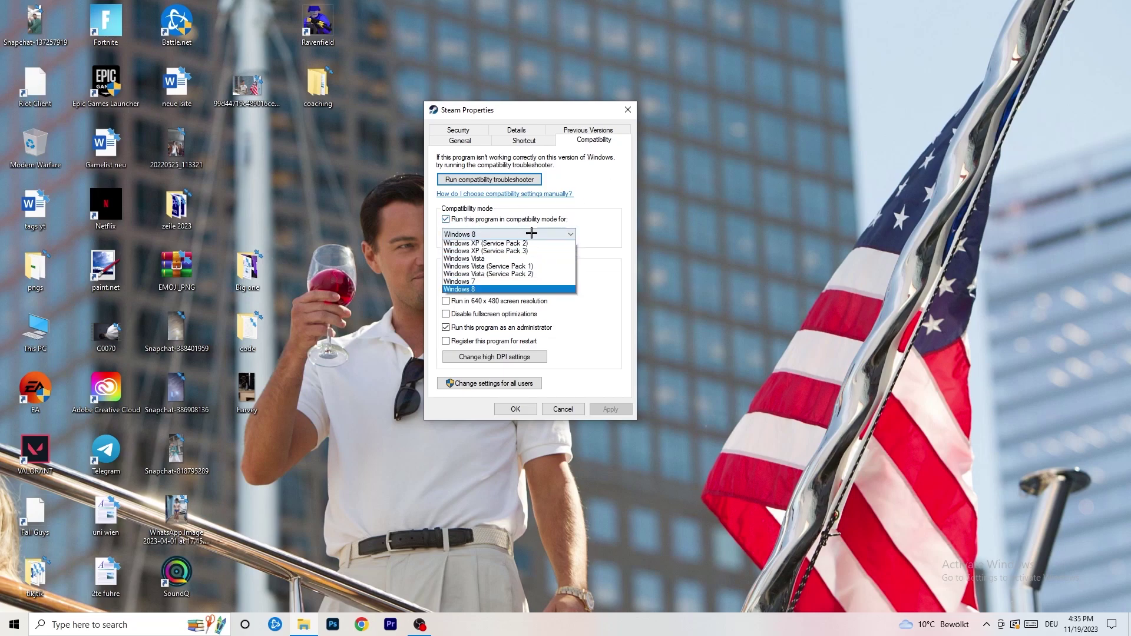
pyautogui.click(628, 225)
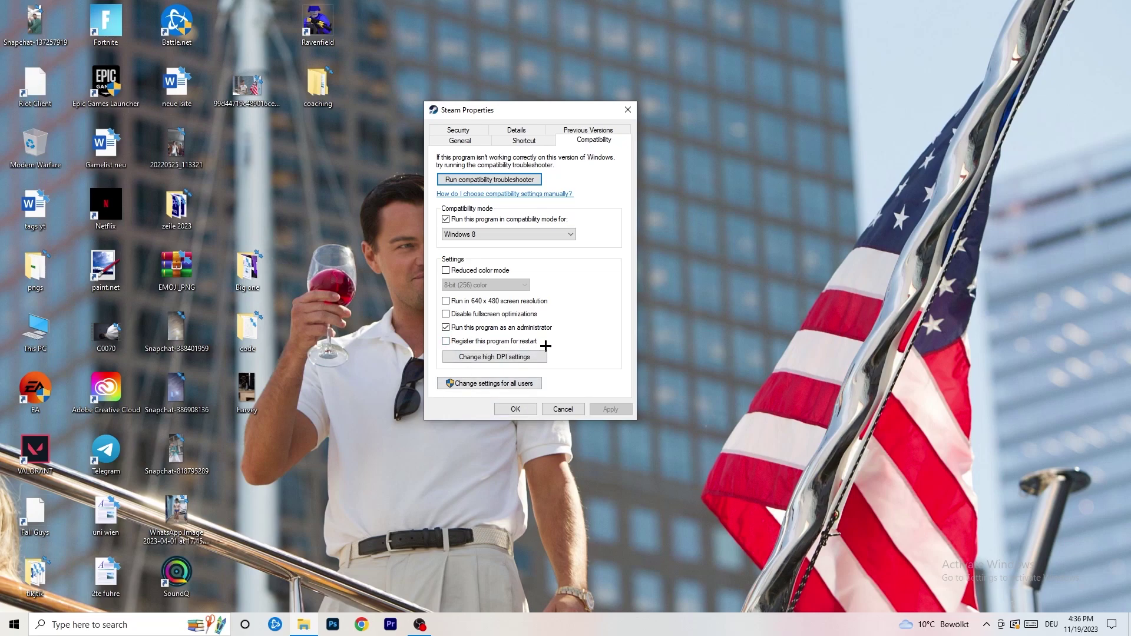
pyautogui.click(516, 409)
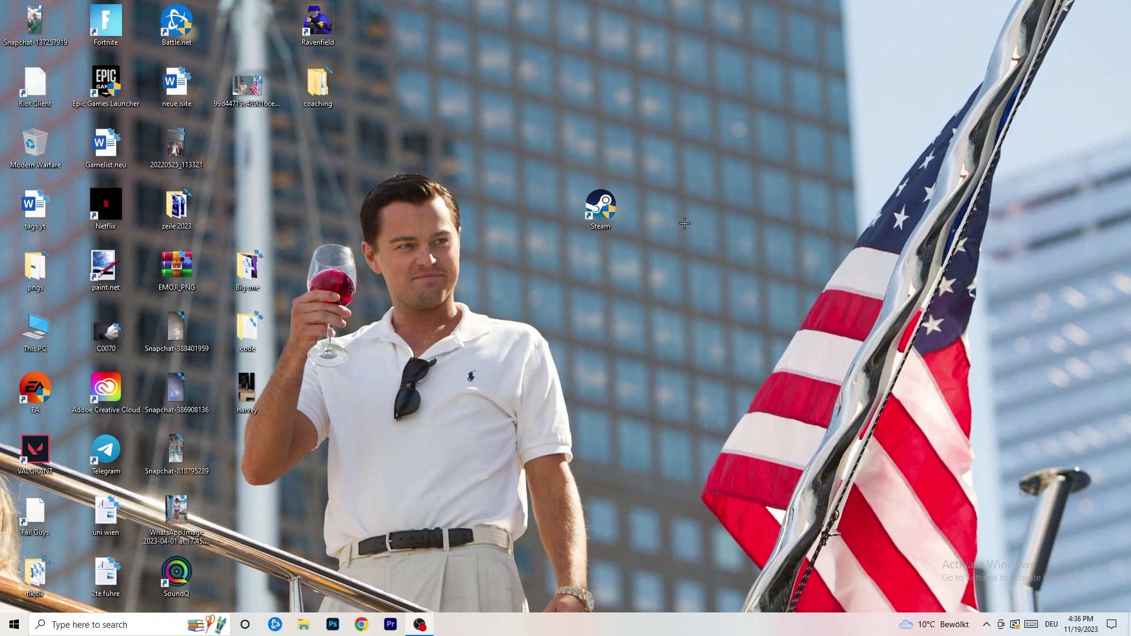
# Shift the Steam shortcut left and reopen its Compatibility settings showing Windows 8 mode.
pyautogui.moveTo(615, 223); pyautogui.dragTo(545, 223)
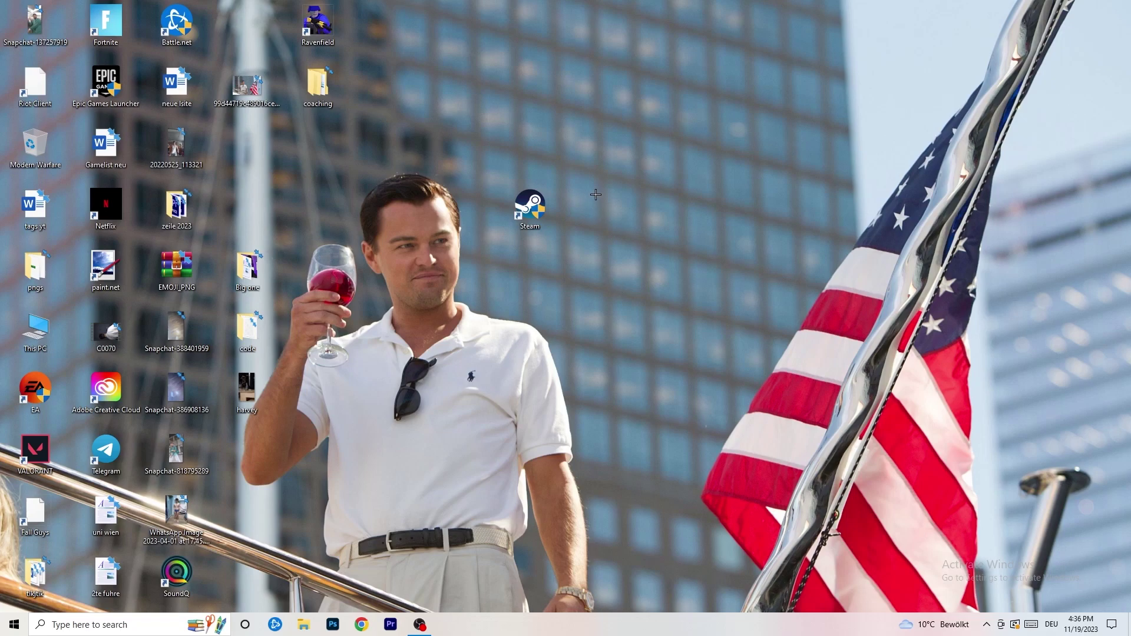
pyautogui.moveTo(551, 207); pyautogui.dragTo(406, 202)
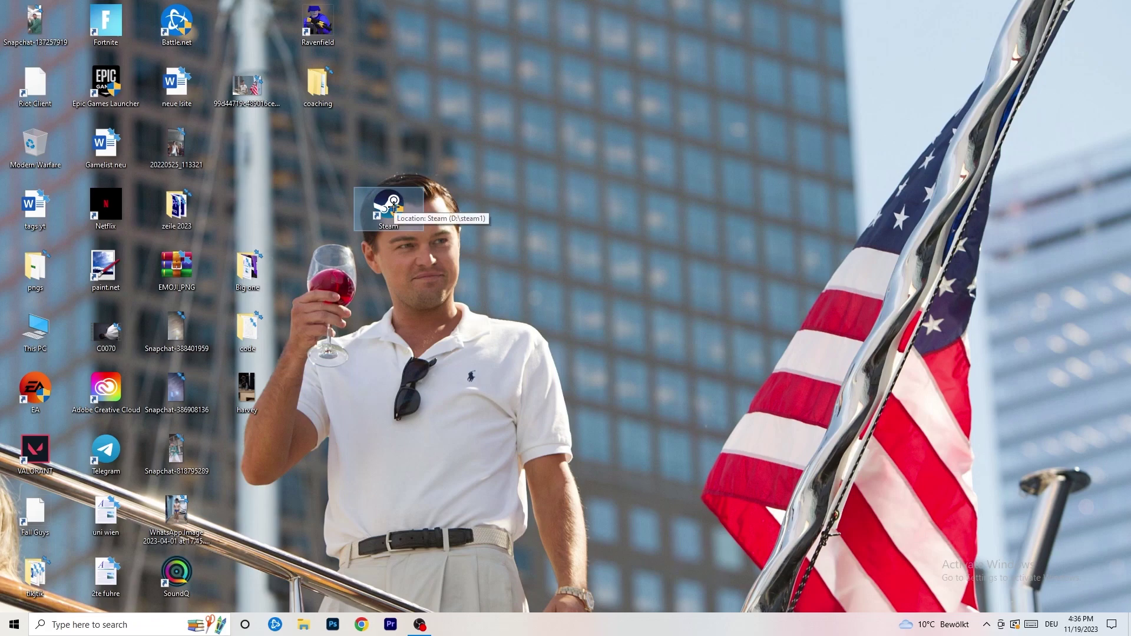
pyautogui.rightClick(391, 203)
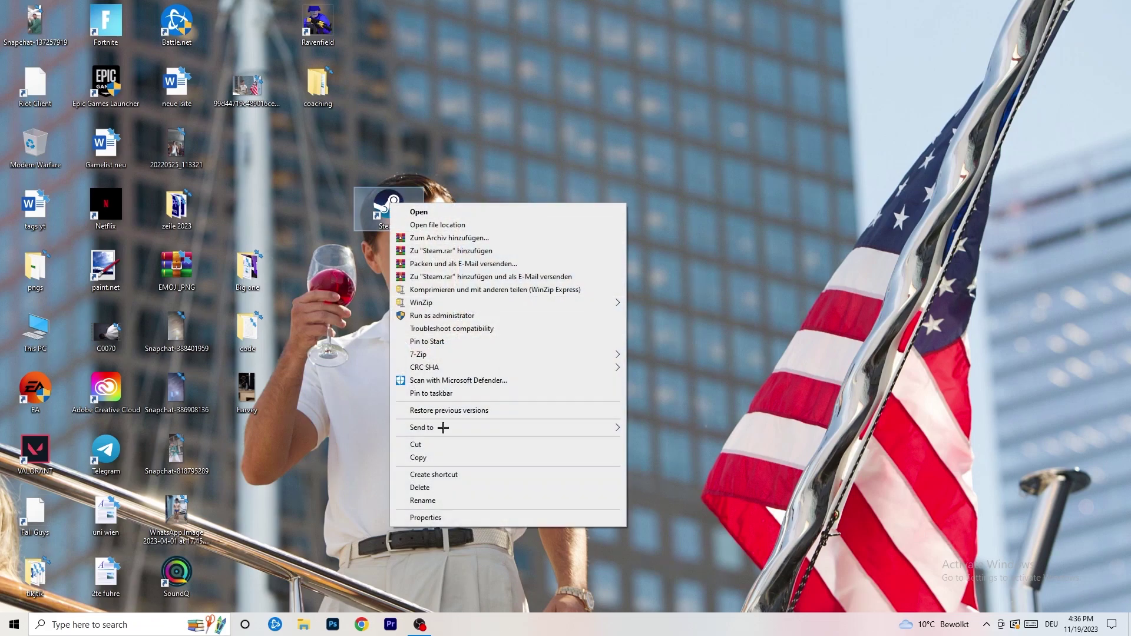
pyautogui.click(429, 518)
pyautogui.click(564, 242)
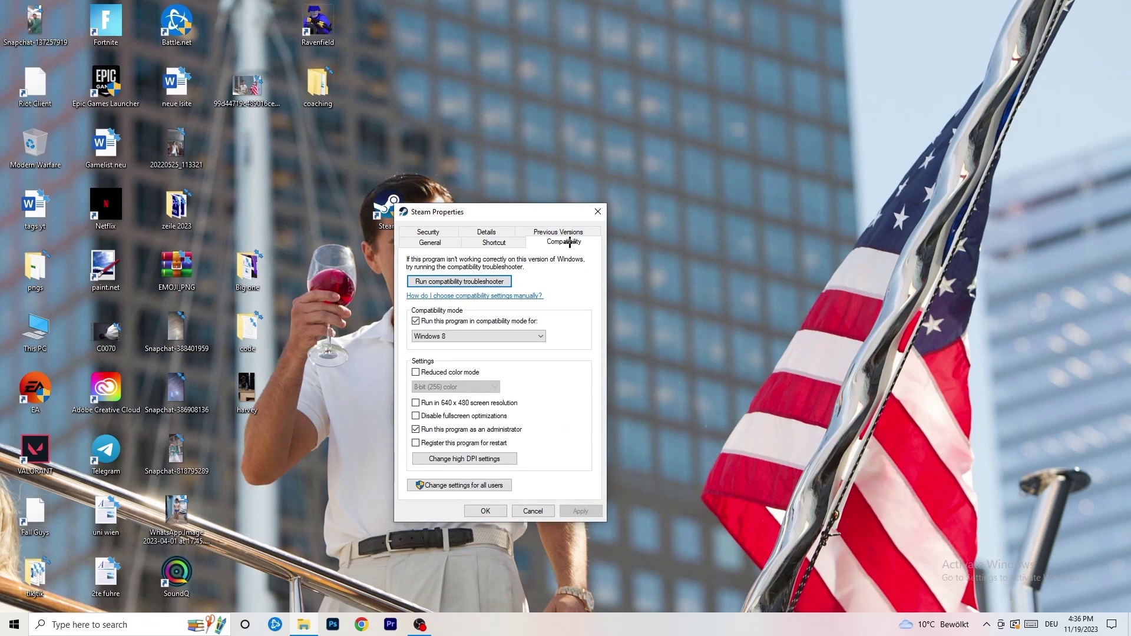